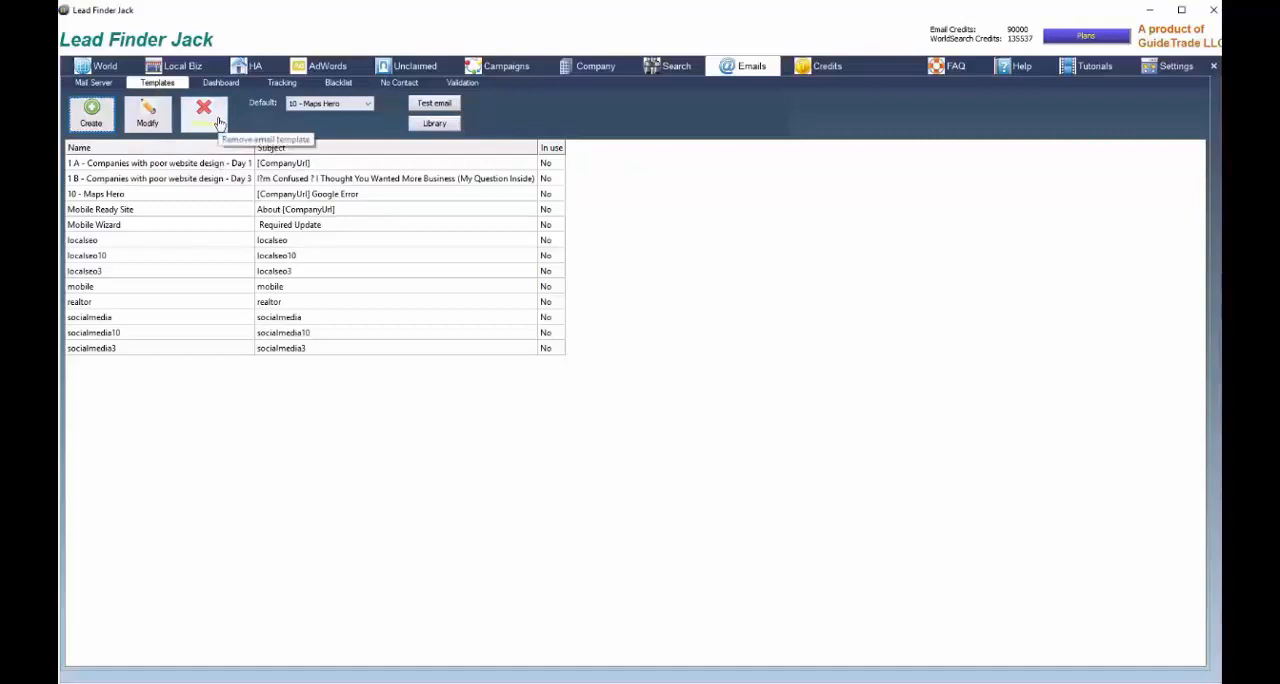
Choose 10 - Maps Hero as the default template and download 11 - Maps Master - 1 from the email template library
click(366, 104)
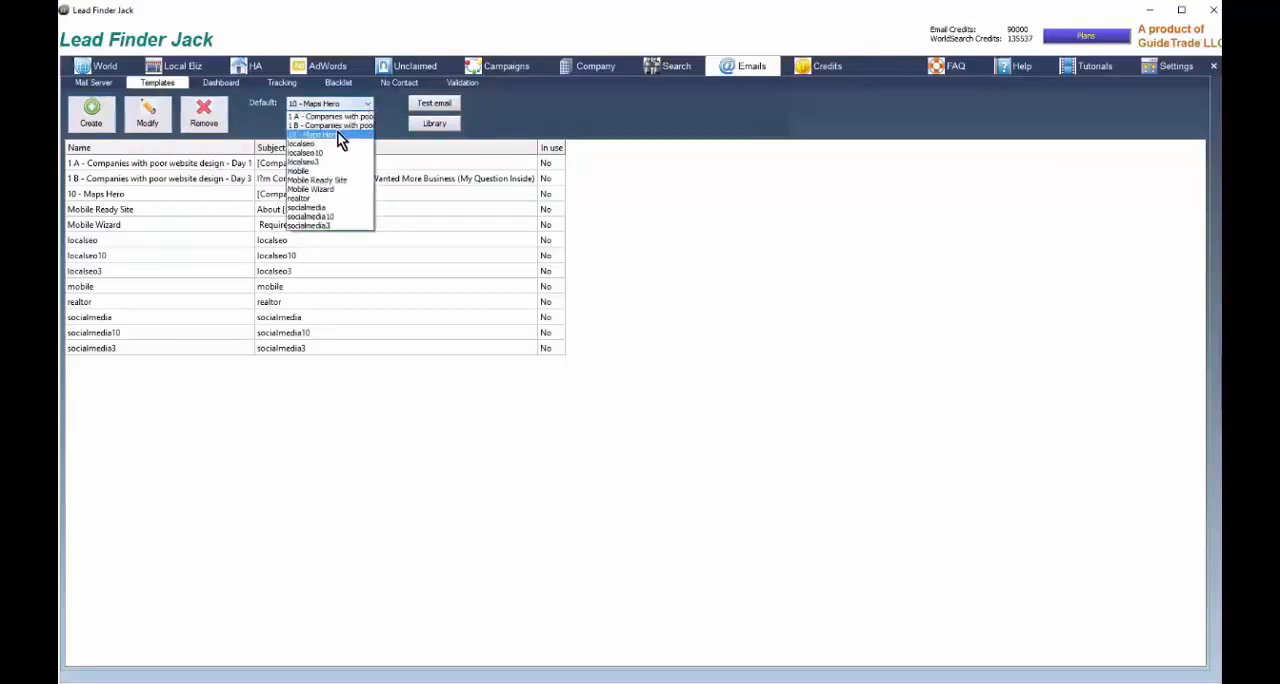
click(337, 134)
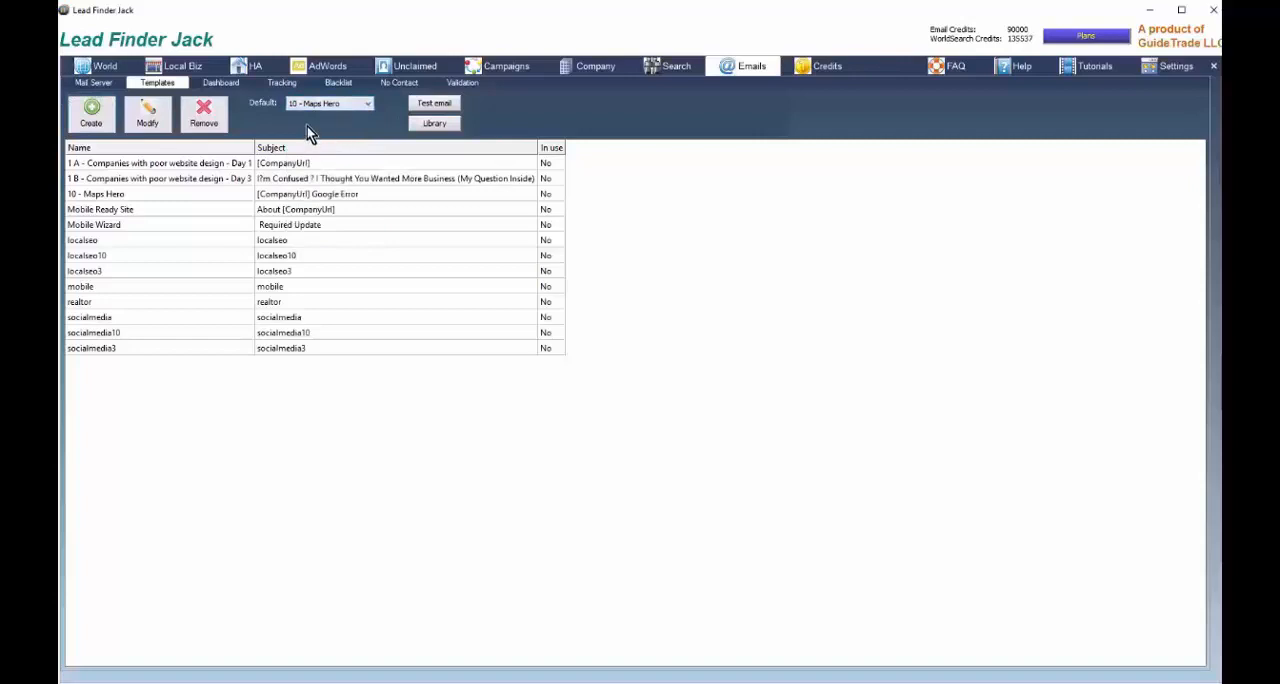
click(432, 124)
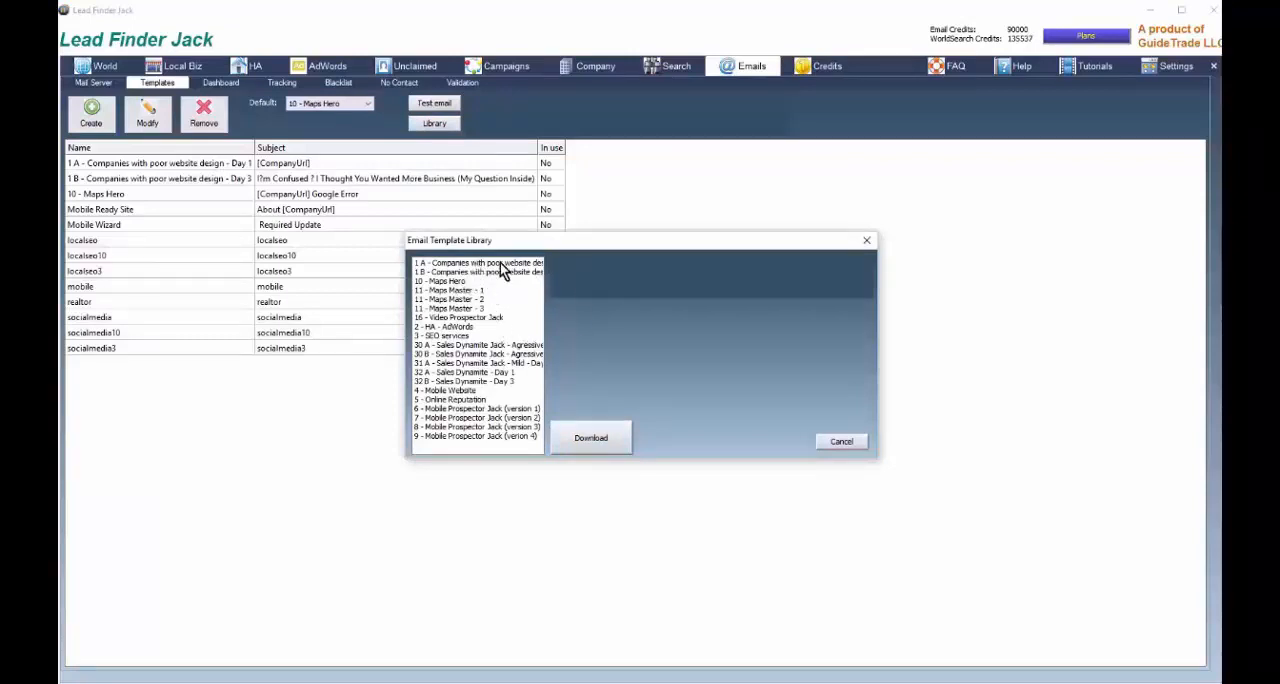
drag(555, 248, 740, 115)
click(638, 158)
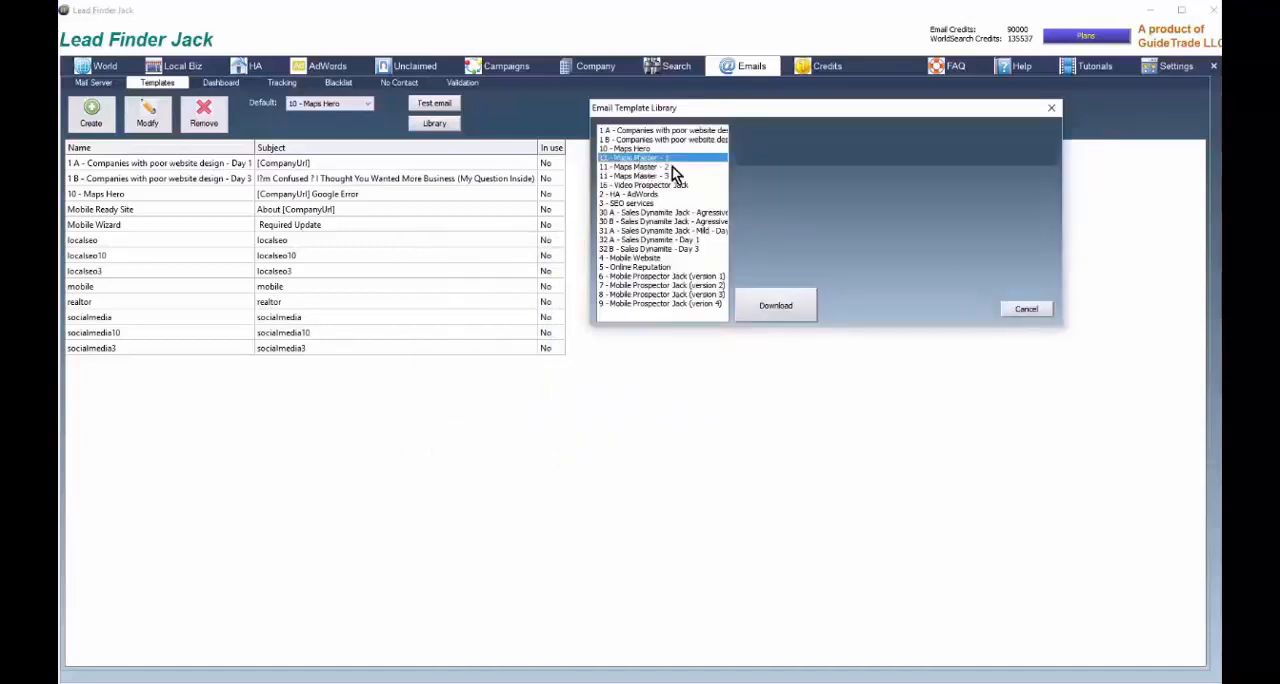
click(776, 305)
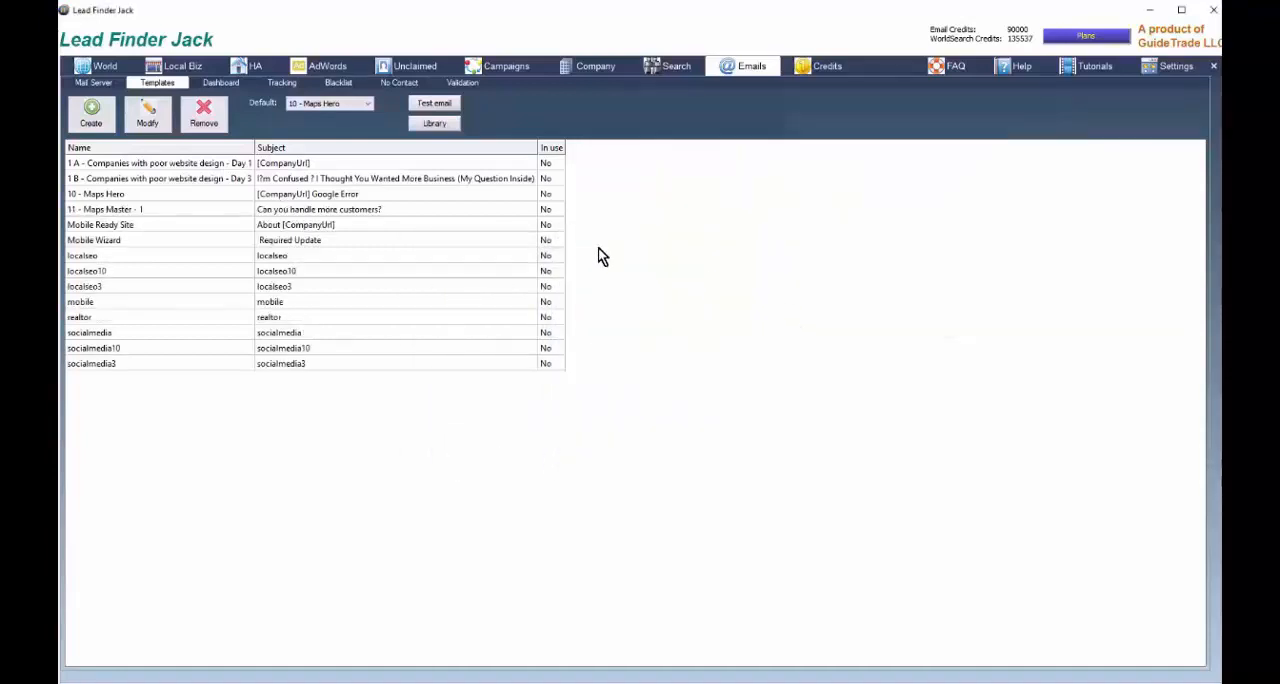
Download the 11 - Maps Master - 2 and 11 - Maps Master - 3 templates from the email template library
click(432, 122)
click(482, 299)
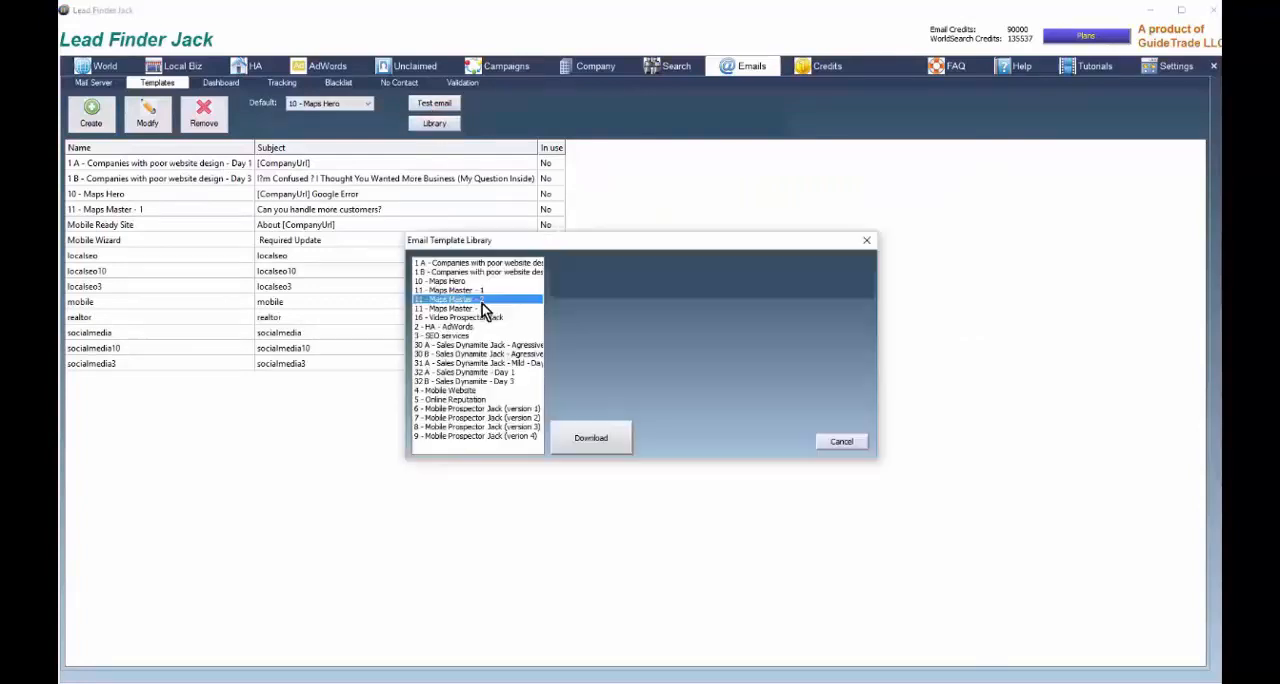
click(590, 438)
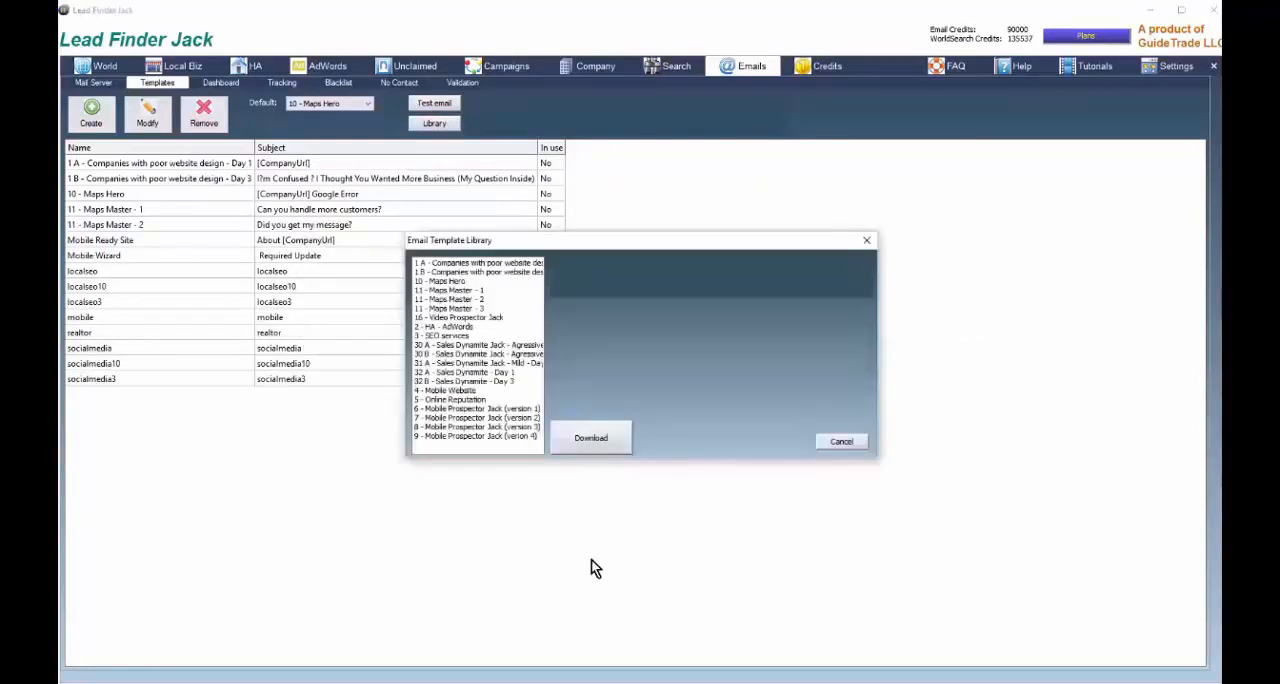
double_click(459, 310)
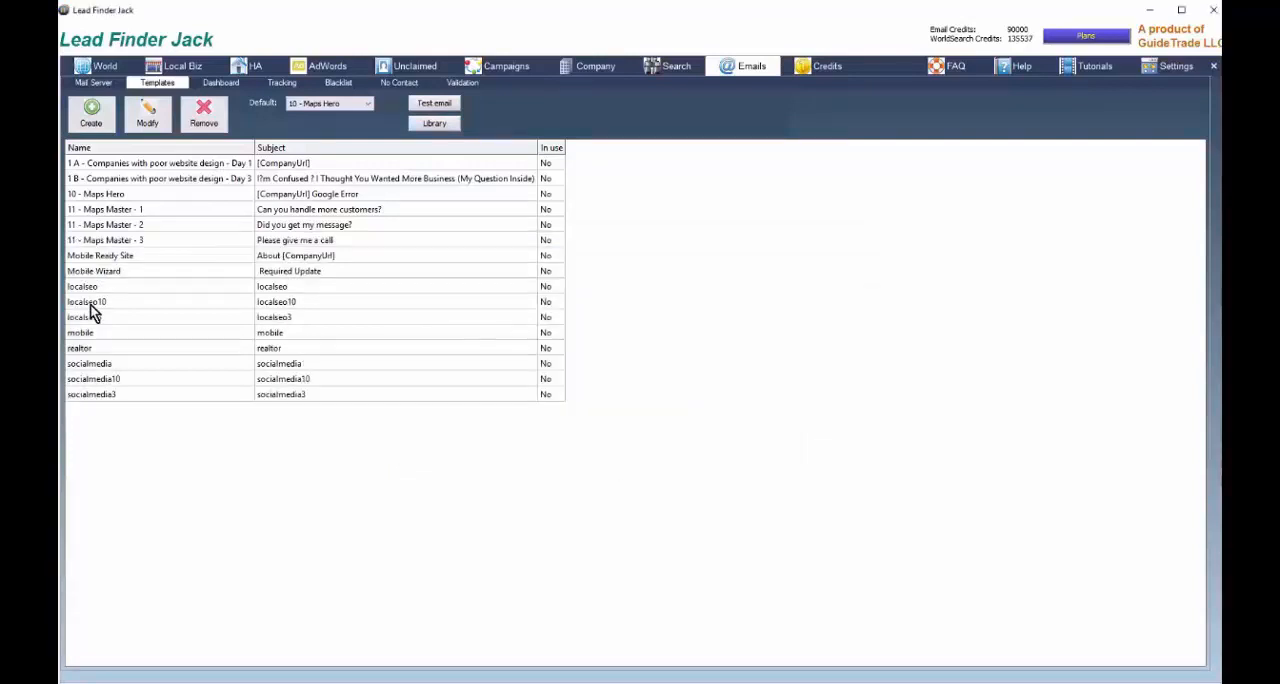
Remove the localseo template from the email template list
click(96, 288)
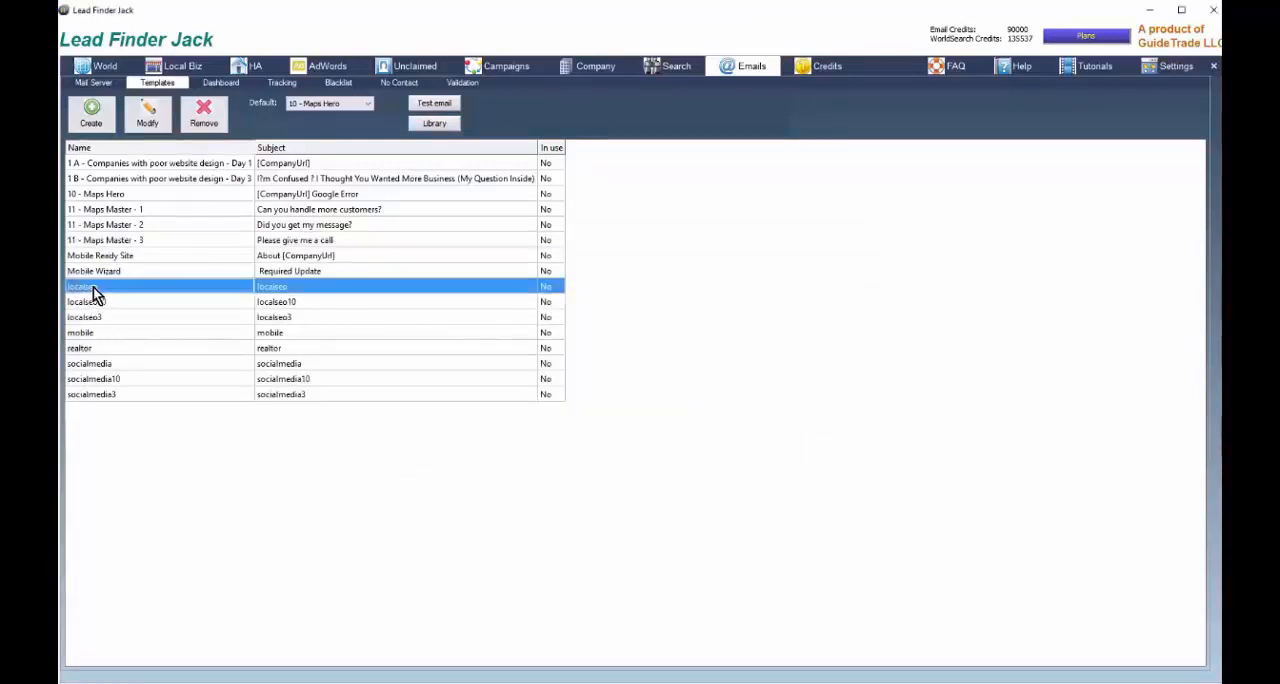
click(220, 116)
click(660, 400)
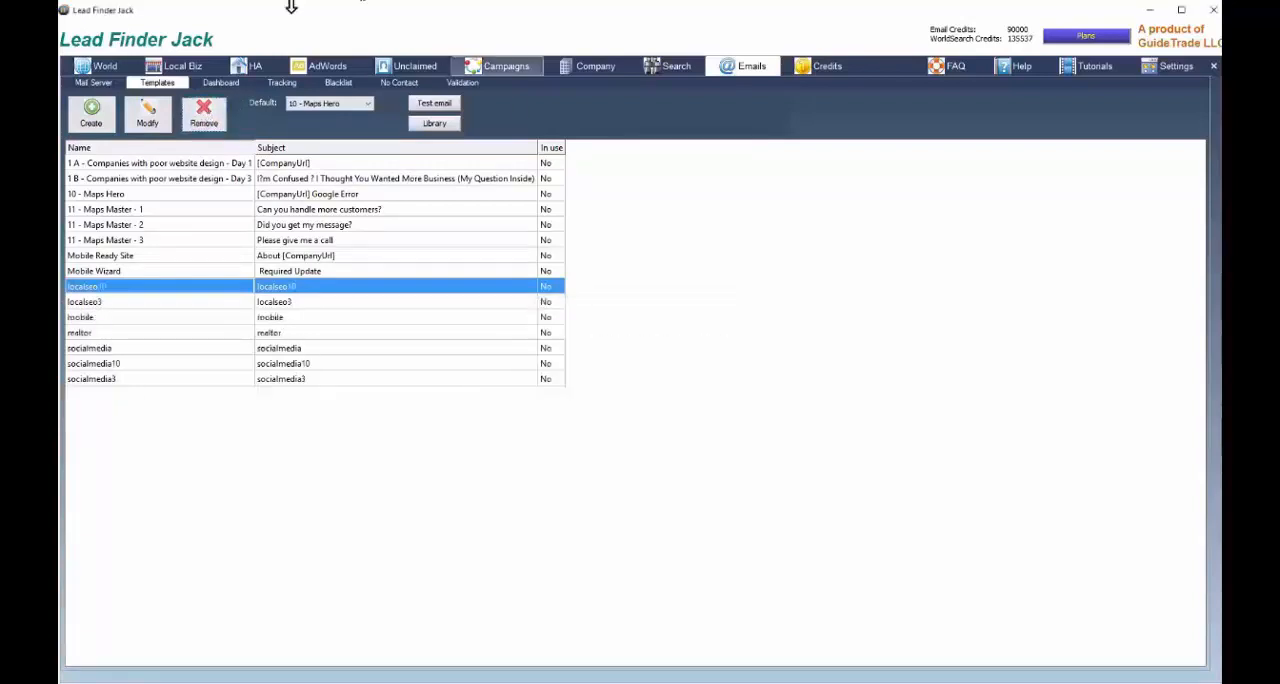
Create an email template named "Unclaimed sites" with the subject "Your Company may be losing business"
click(91, 116)
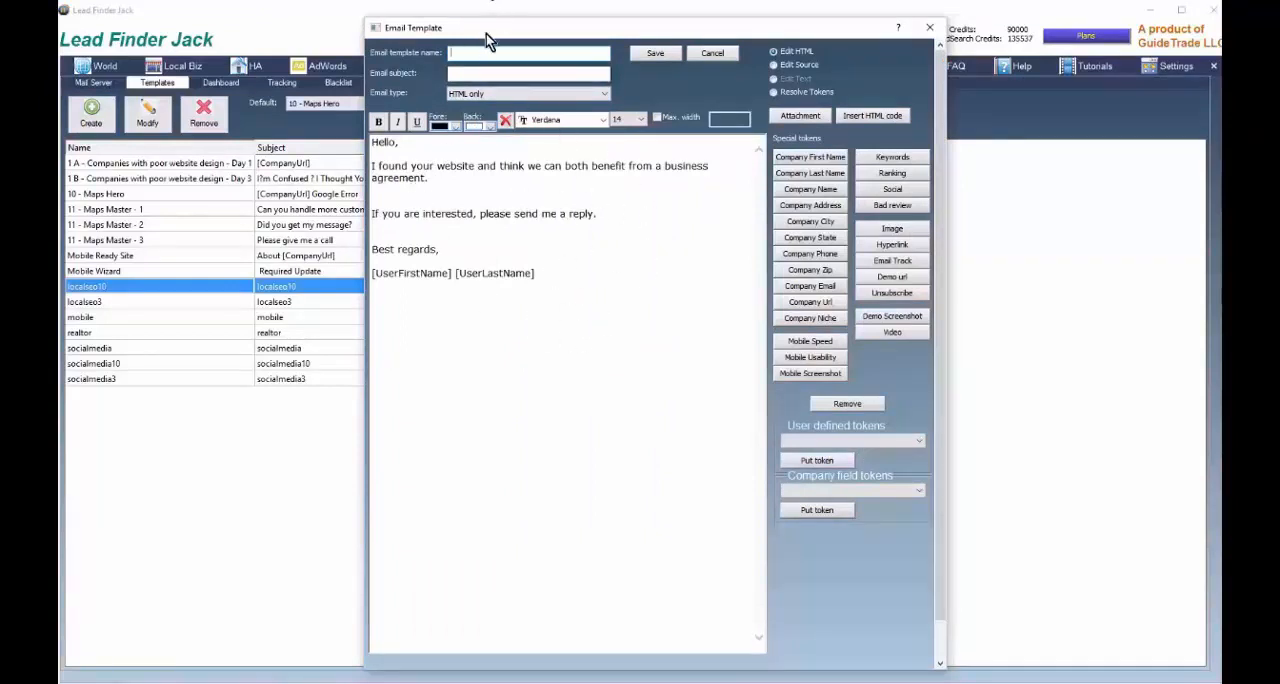
click(468, 54)
text(Unclaimed sites)
click(473, 75)
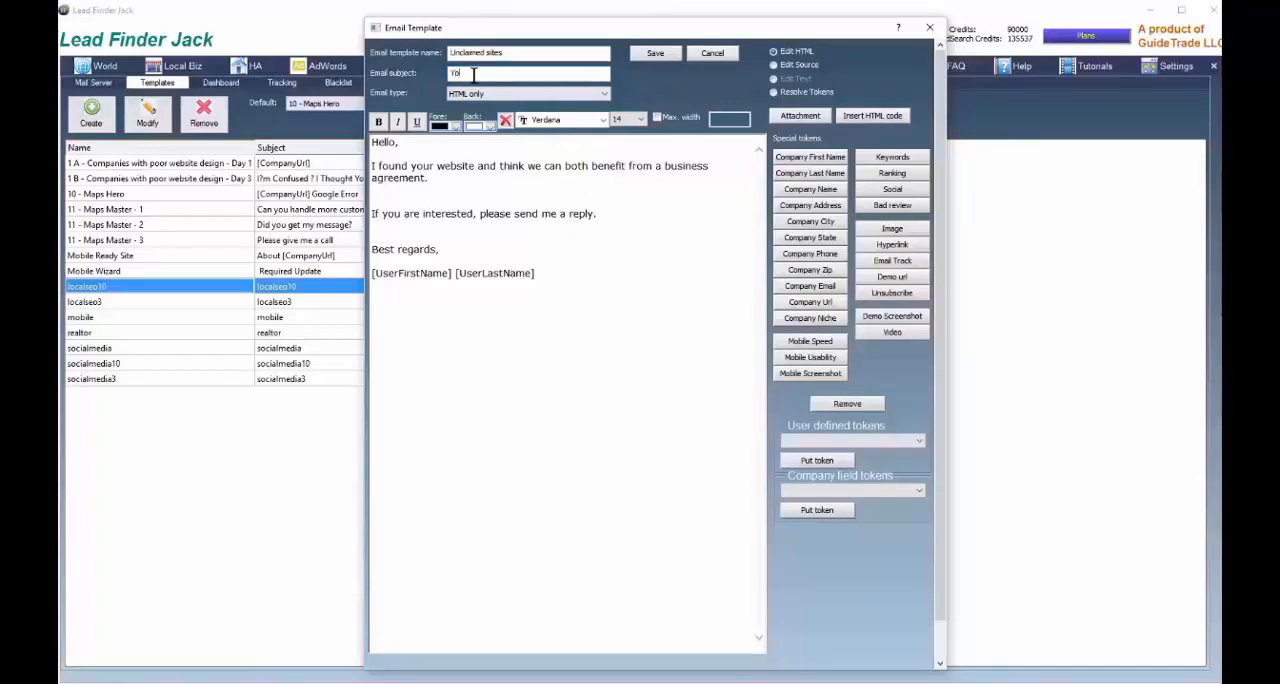
text(Your Company may be losing business)
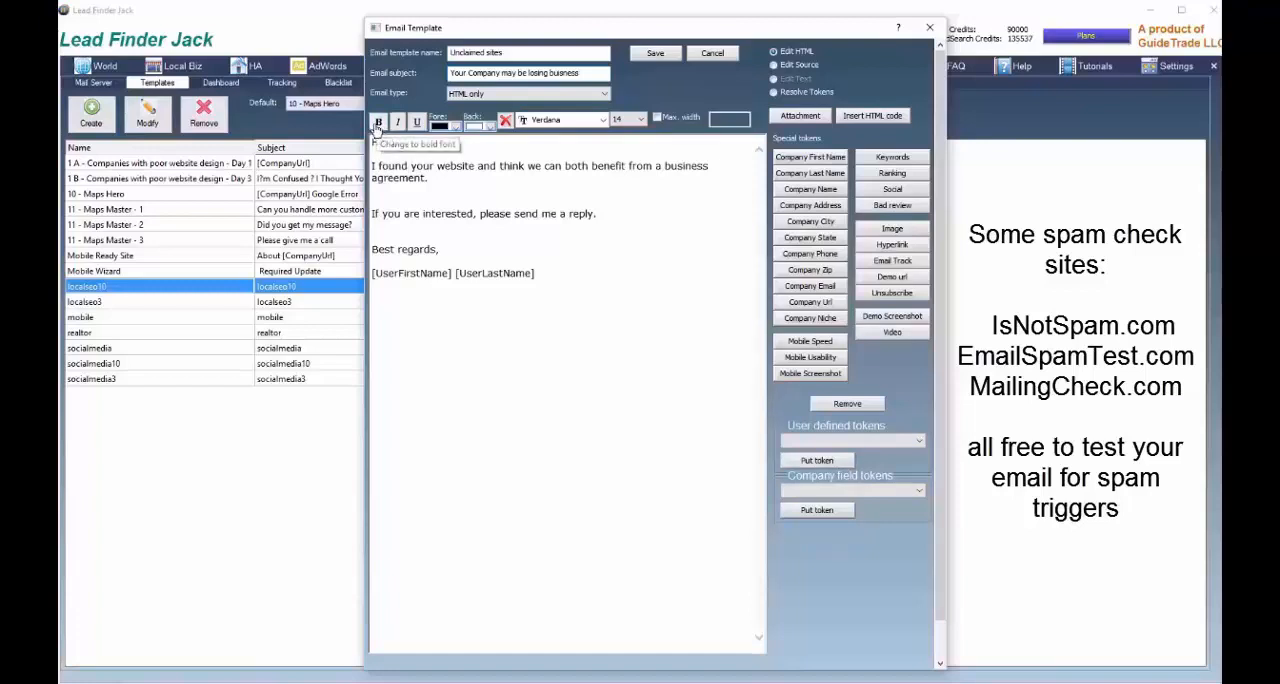
Limit the template's maximum width to 450 and insert the company first name and last name tokens into the body
click(657, 118)
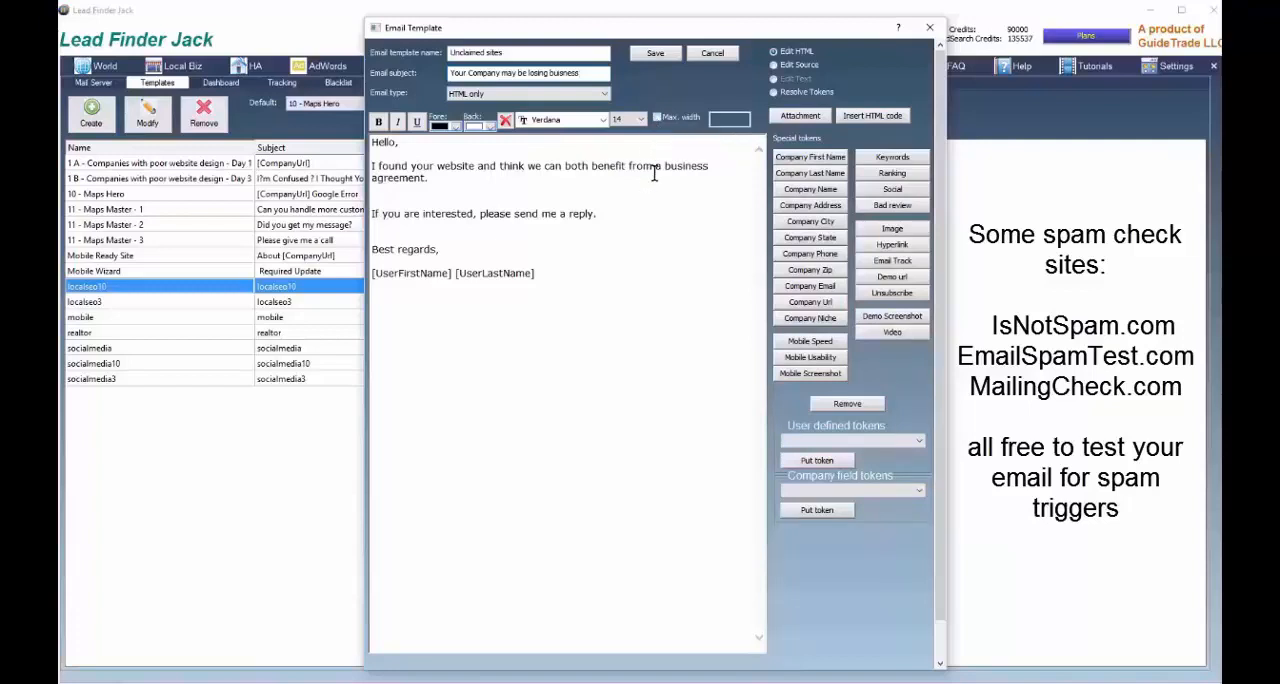
click(659, 118)
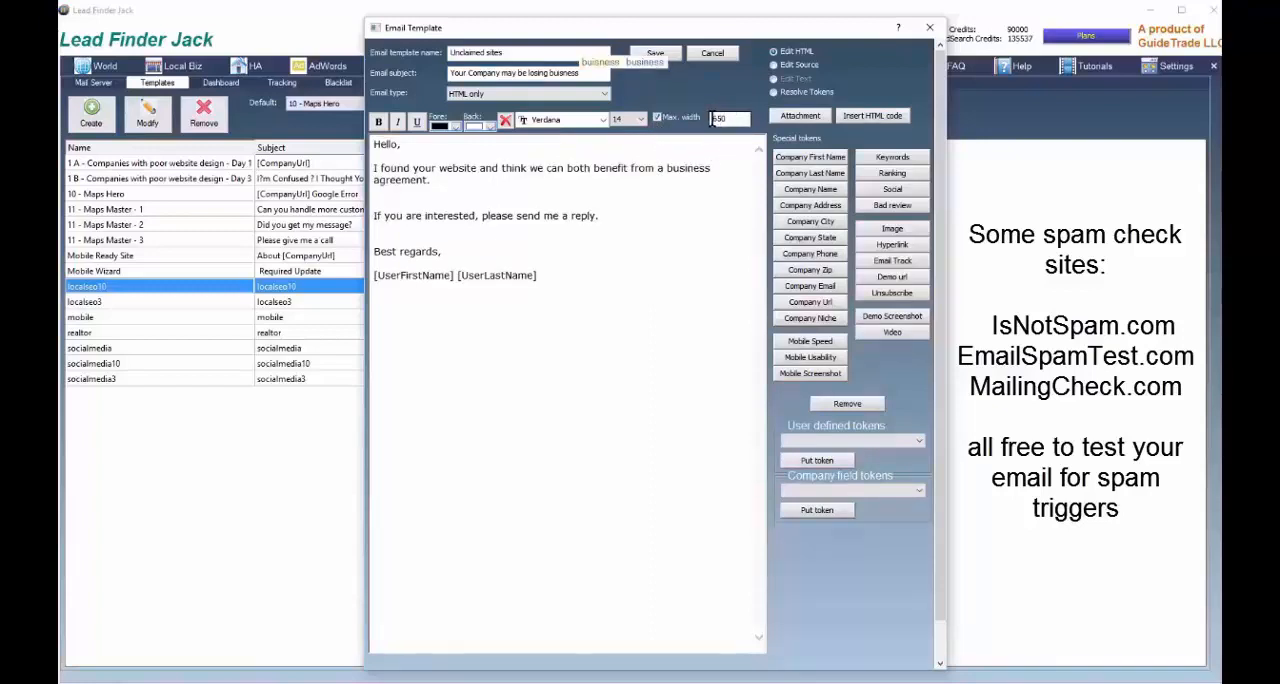
text(4)
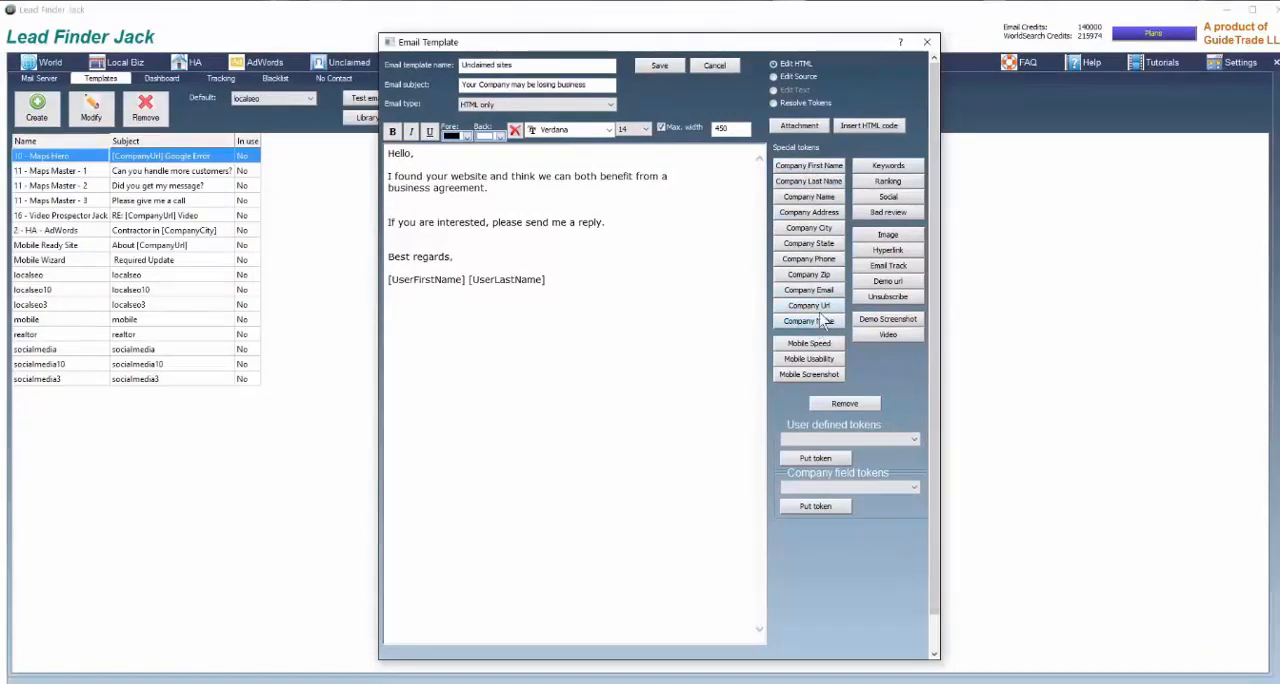
click(811, 168)
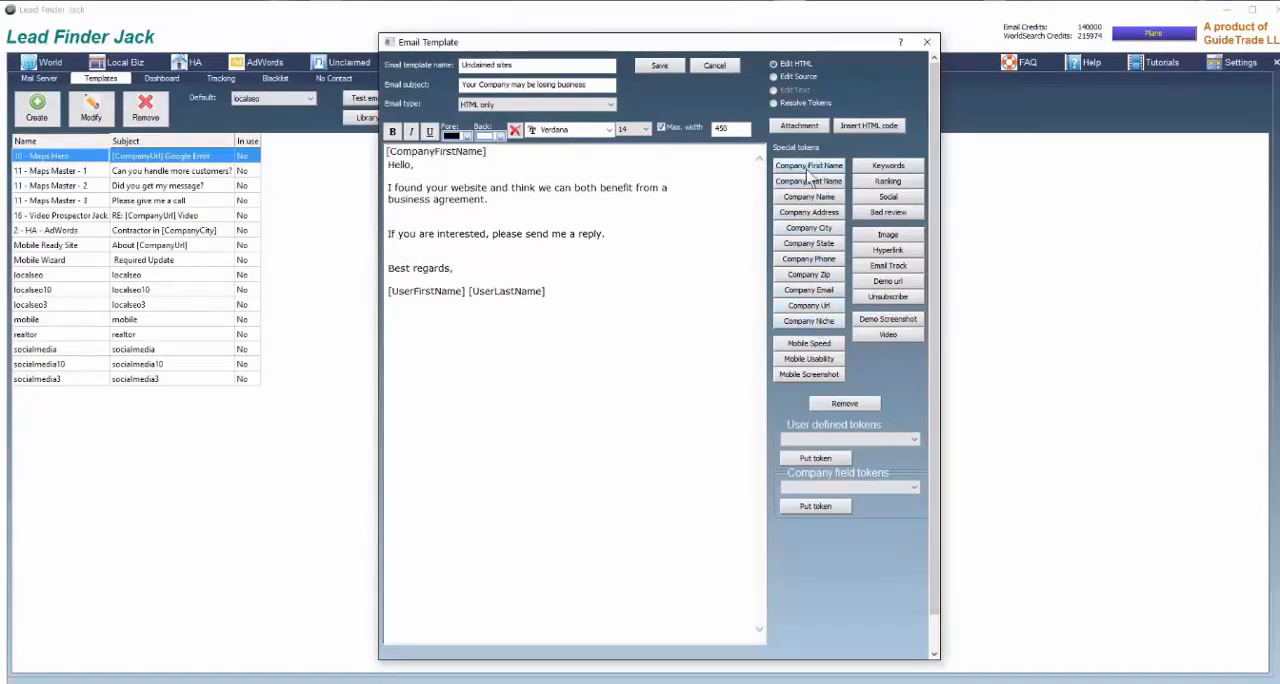
click(810, 183)
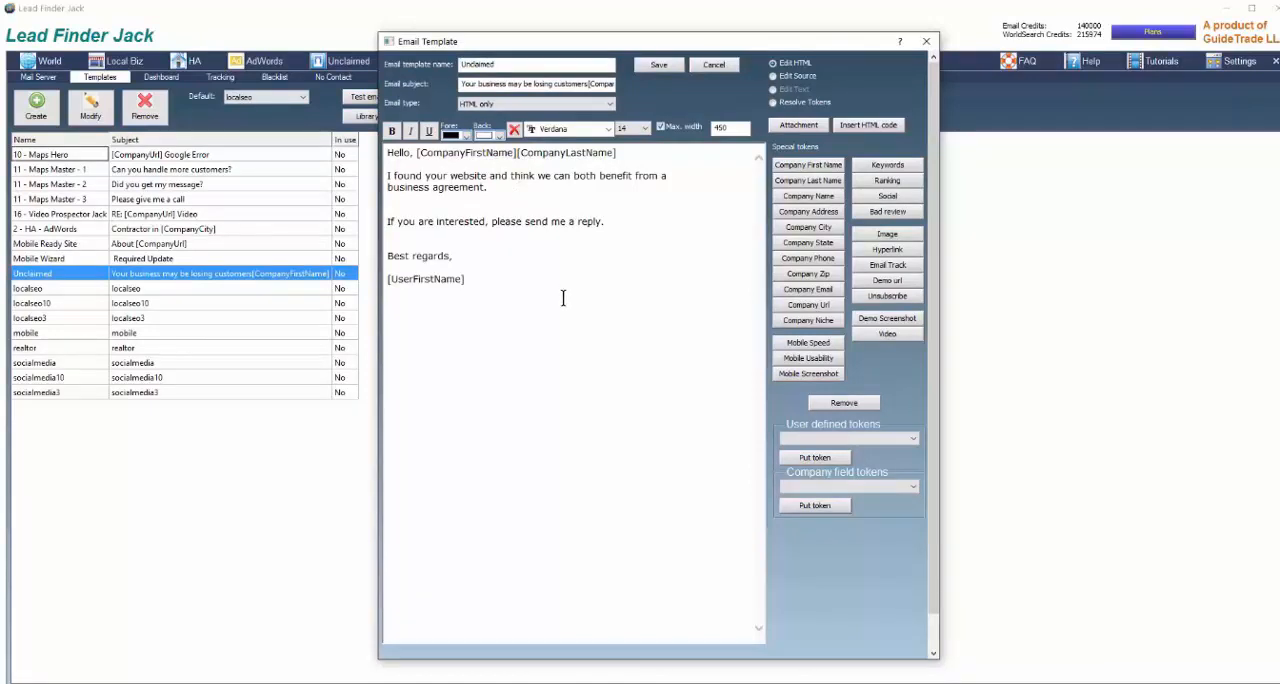
Close the template editor and set the default tokens to "Mr." for company first name and "Business Owner" for company last name
click(927, 42)
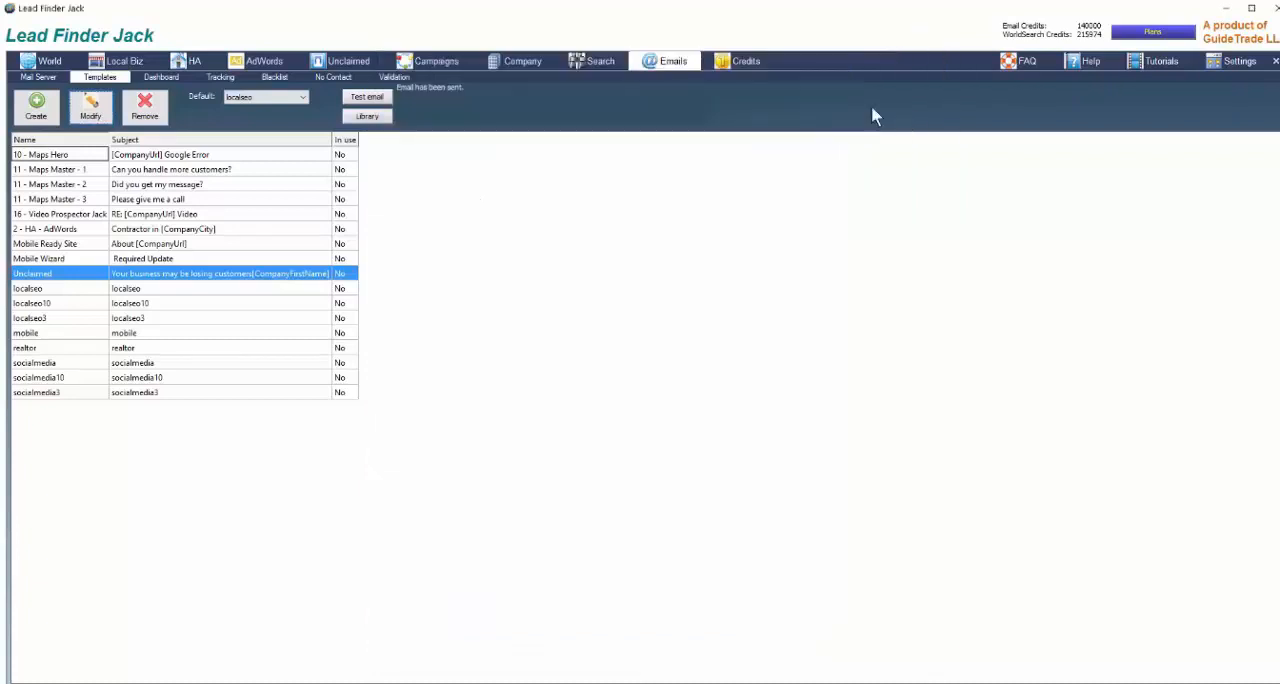
click(1238, 63)
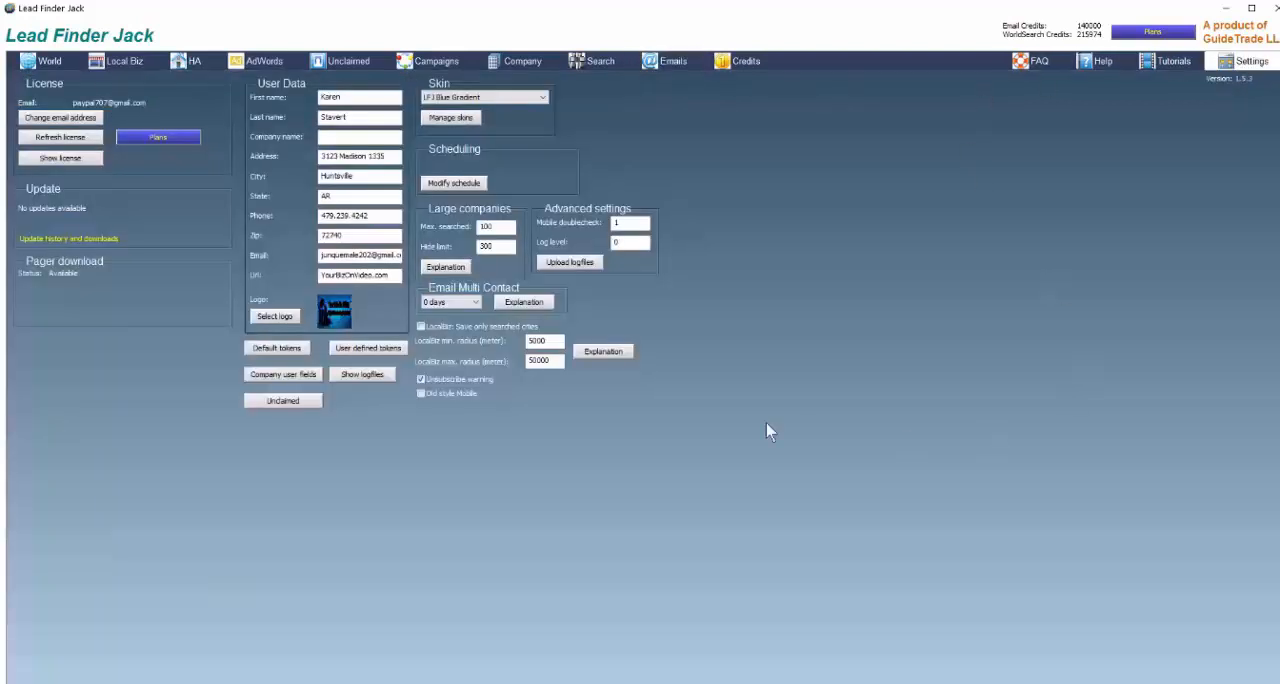
click(276, 352)
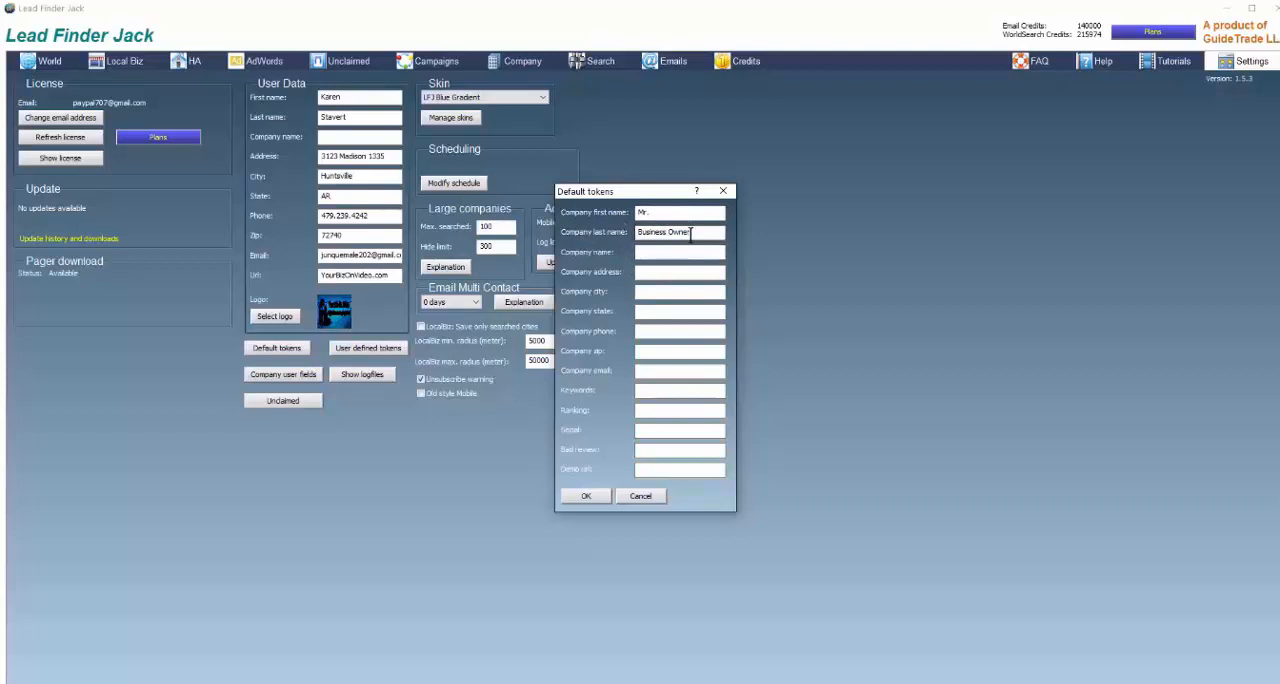
click(587, 497)
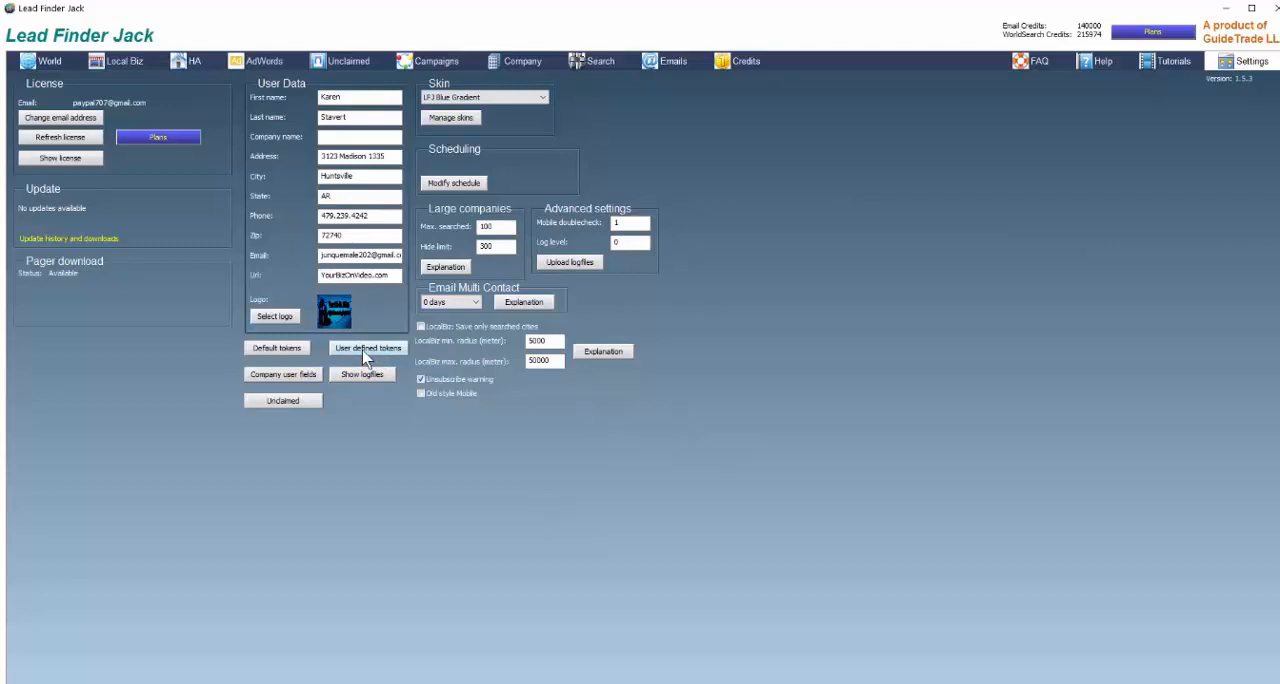
Add a user defined token named "tuesday special" with empty contents
click(366, 352)
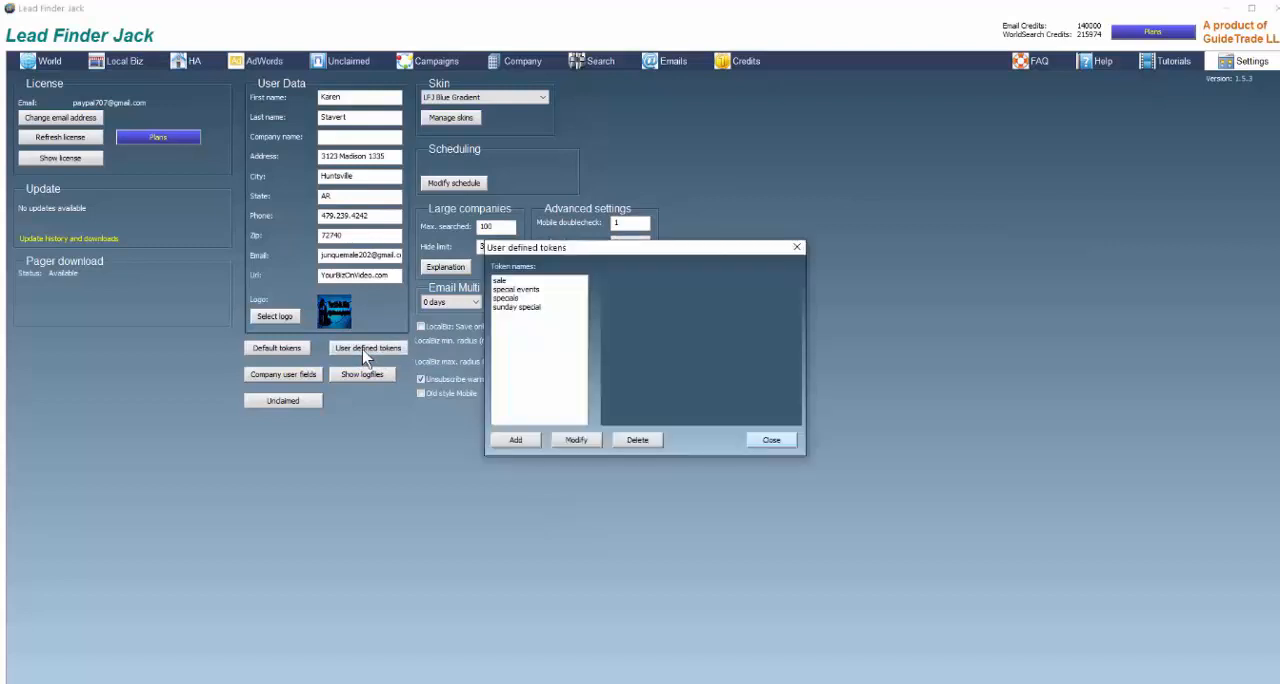
click(516, 441)
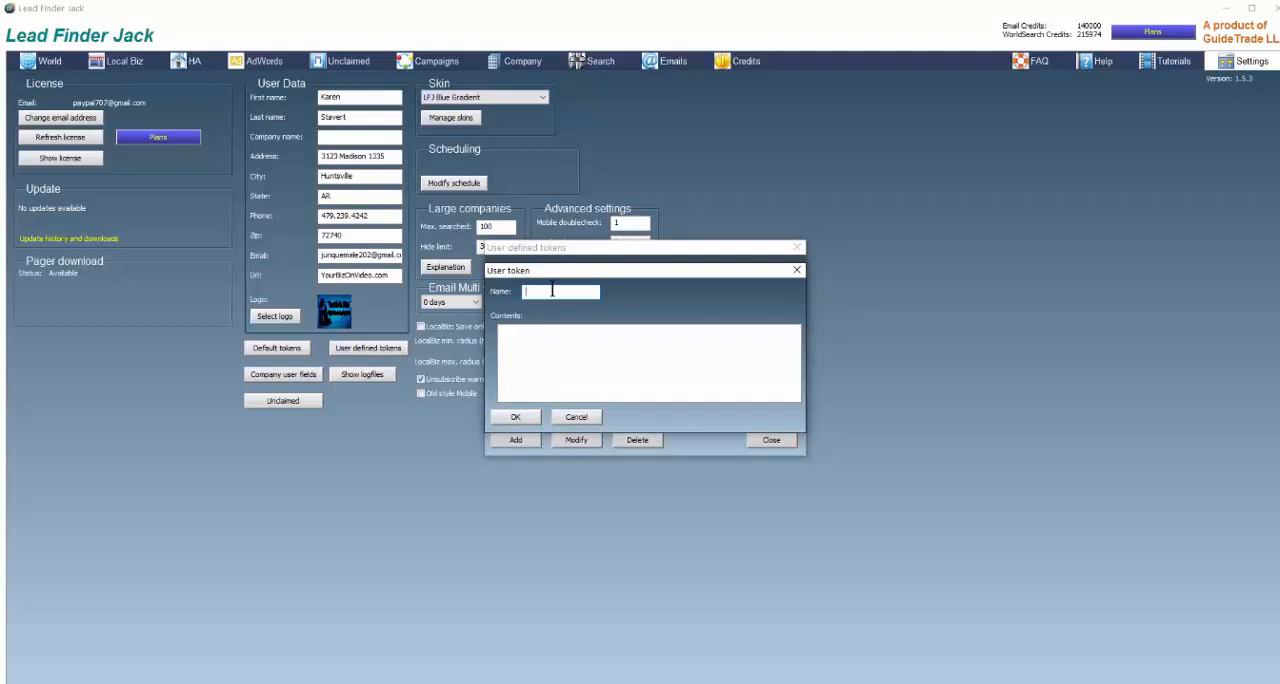
text(tuesdayspecial)
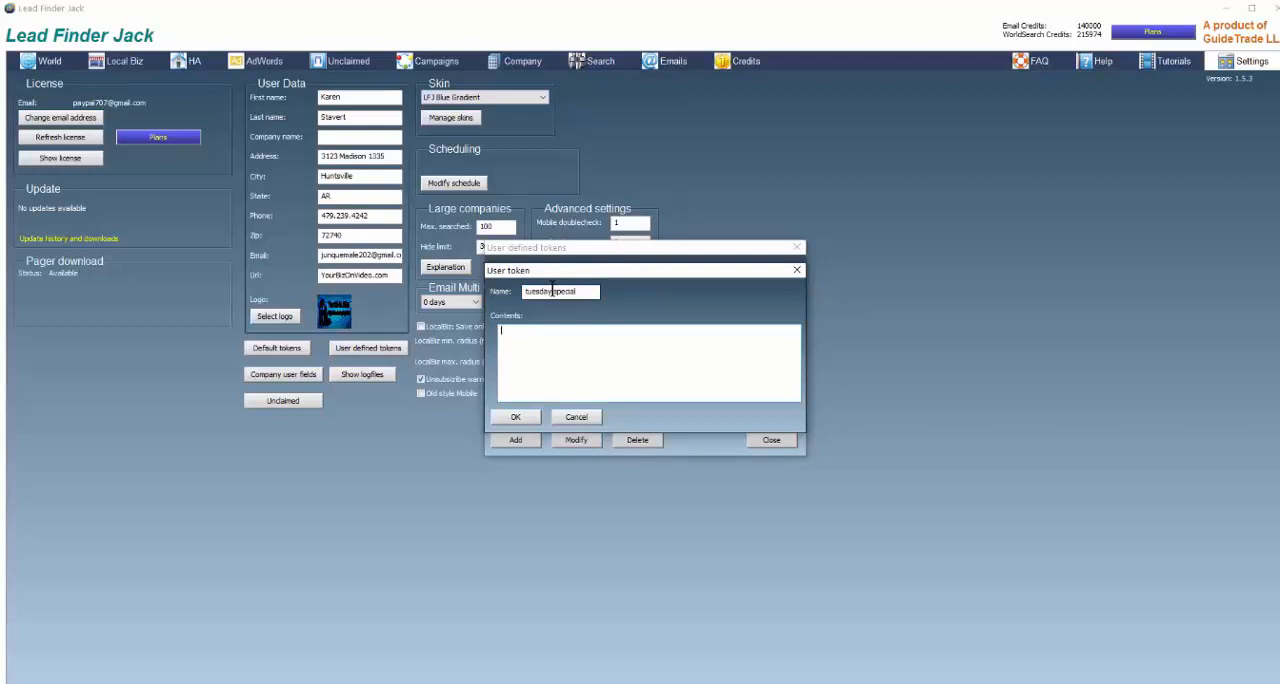
click(515, 416)
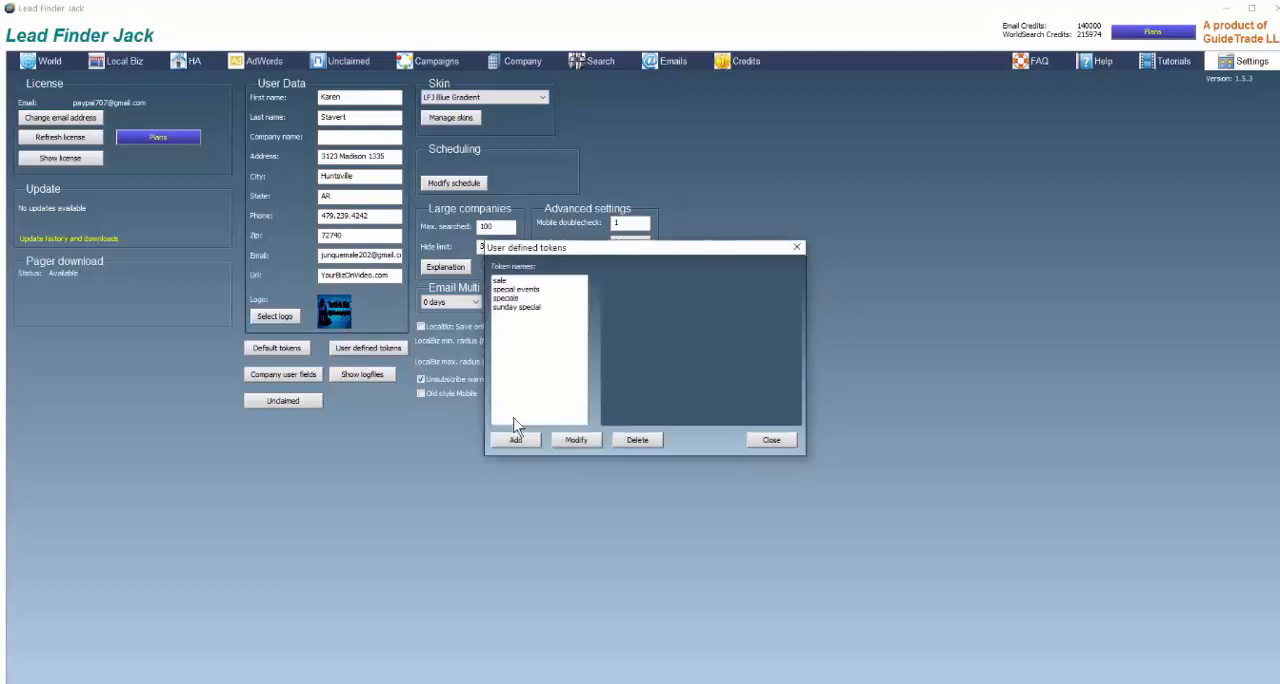
click(770, 443)
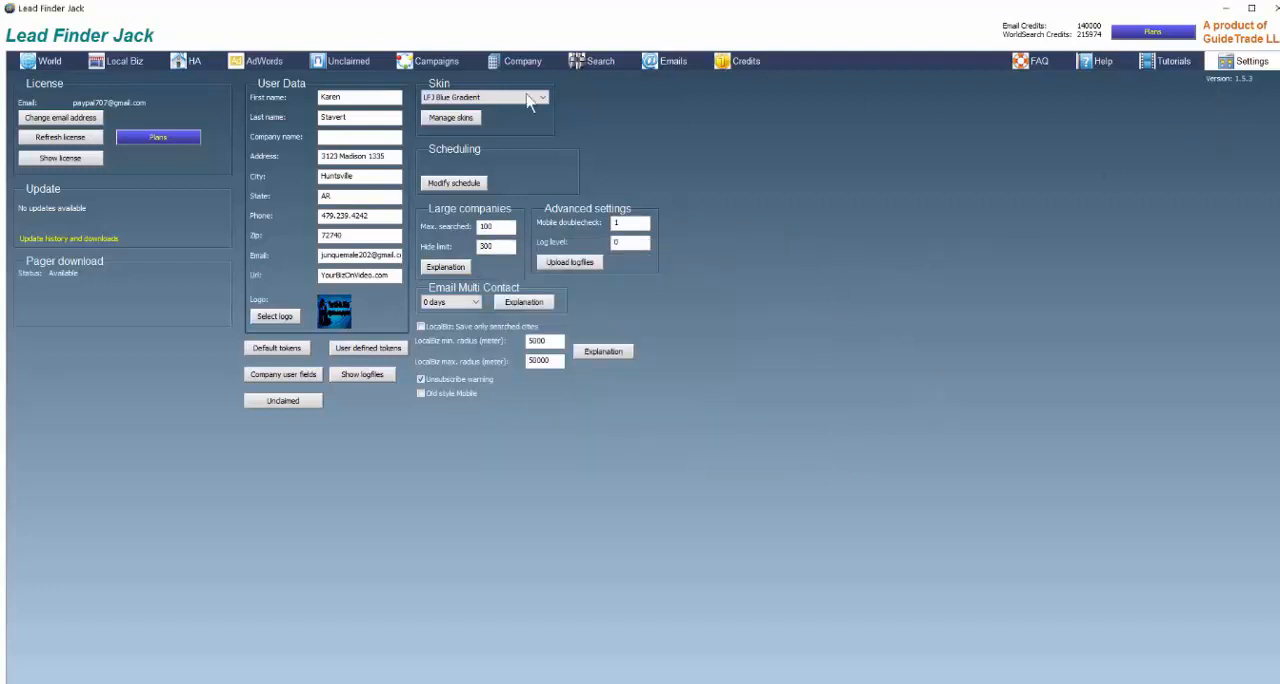
Insert the user defined token "specials" below the existing user token in the Unclaimed email template and save it
click(667, 63)
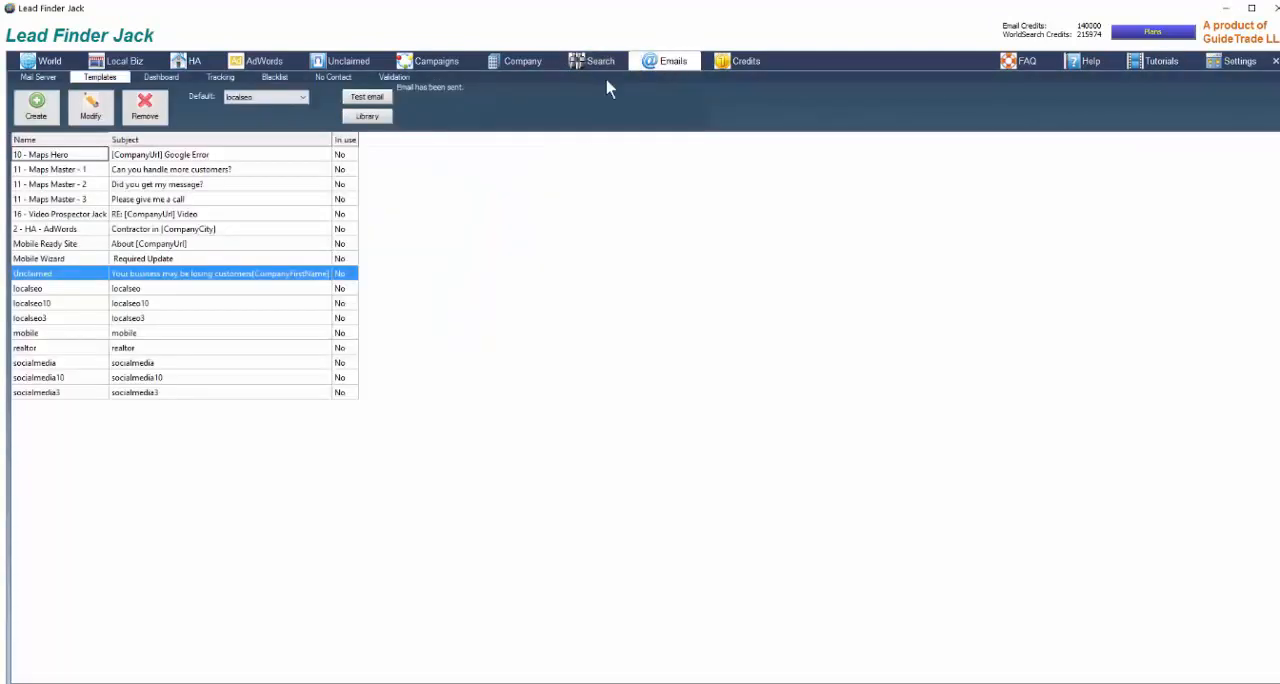
click(89, 112)
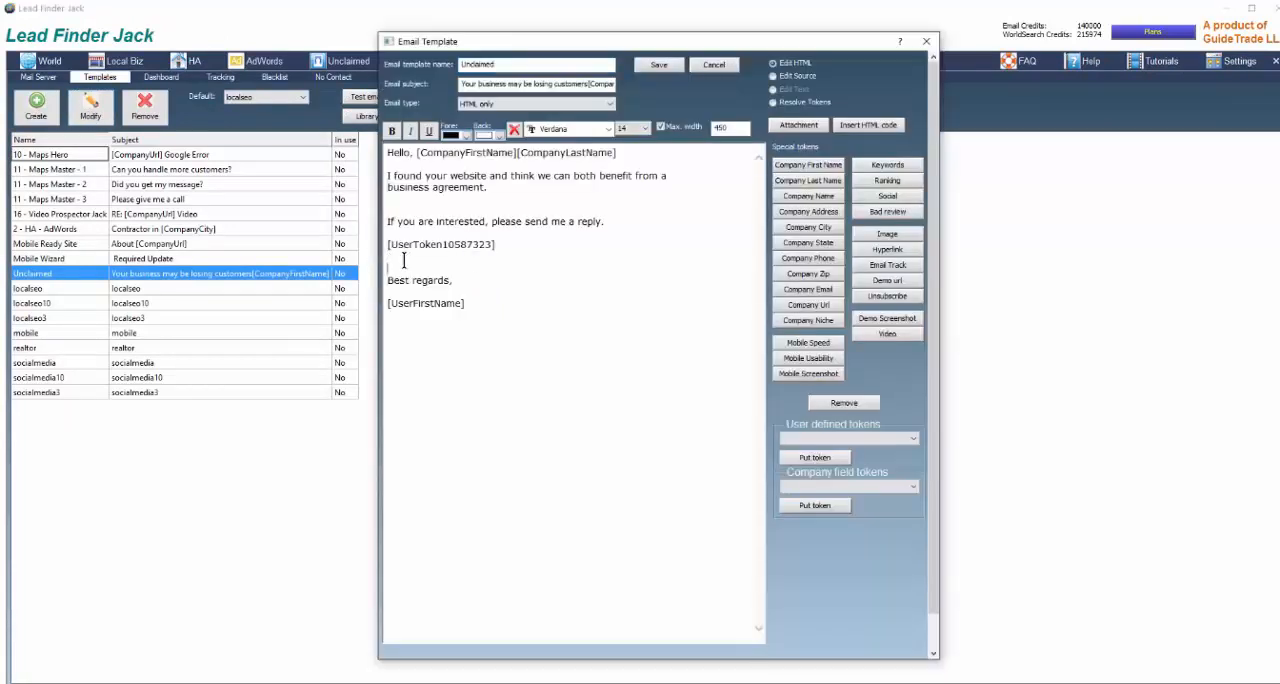
click(404, 266)
key(Return)
key(Return)
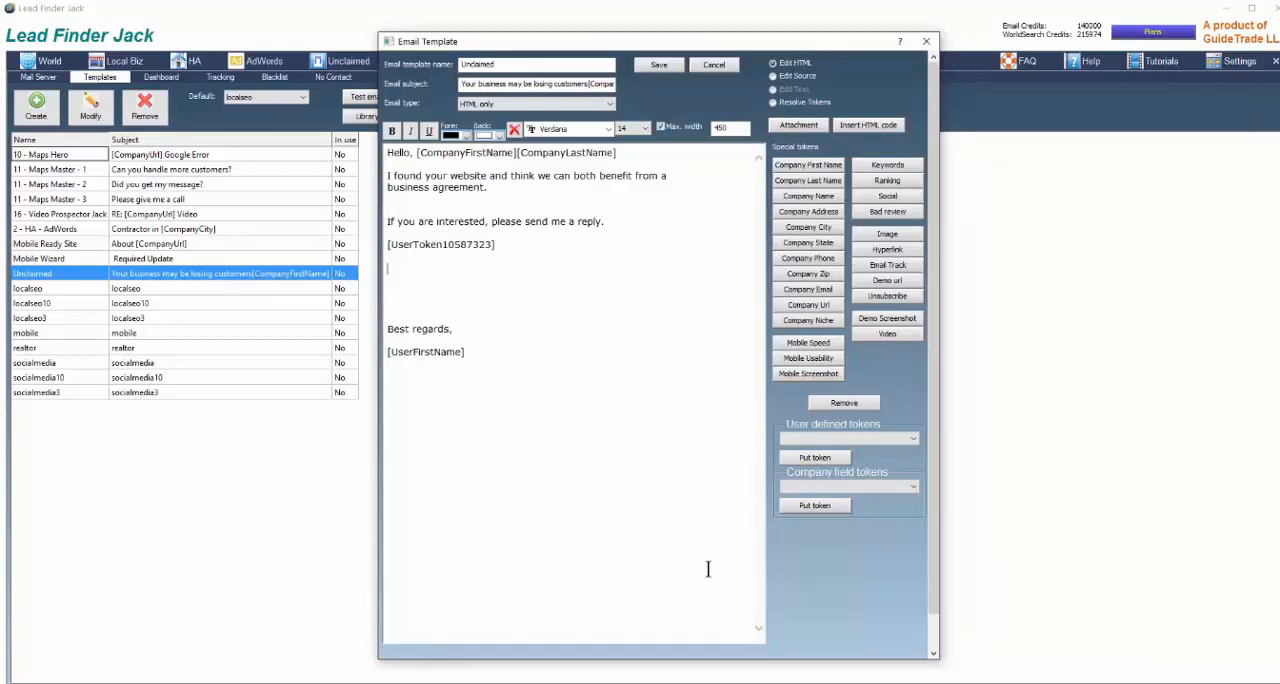
click(914, 442)
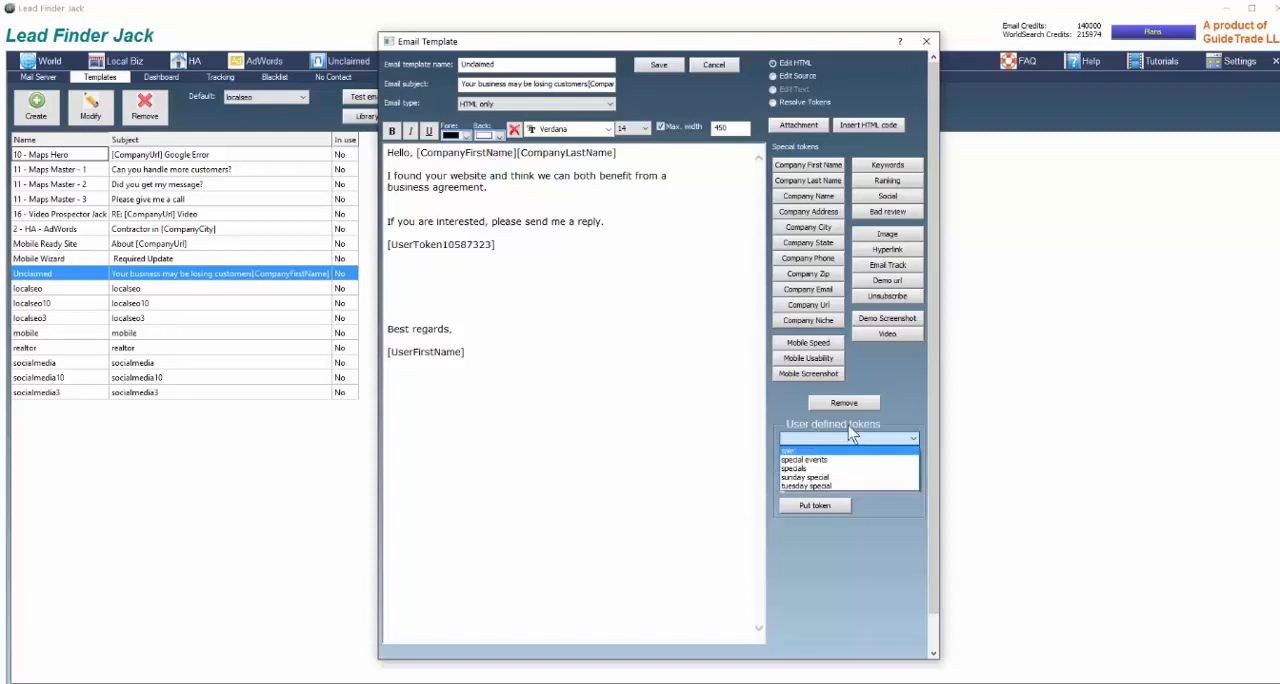
click(791, 468)
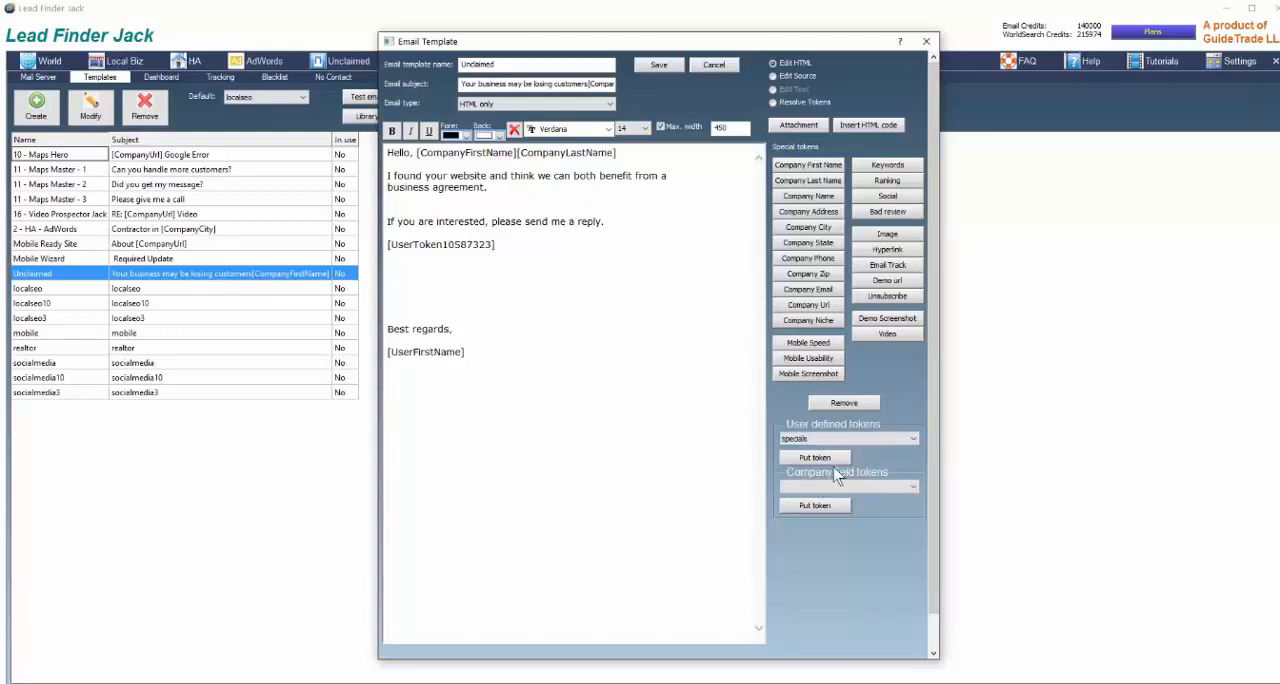
click(815, 458)
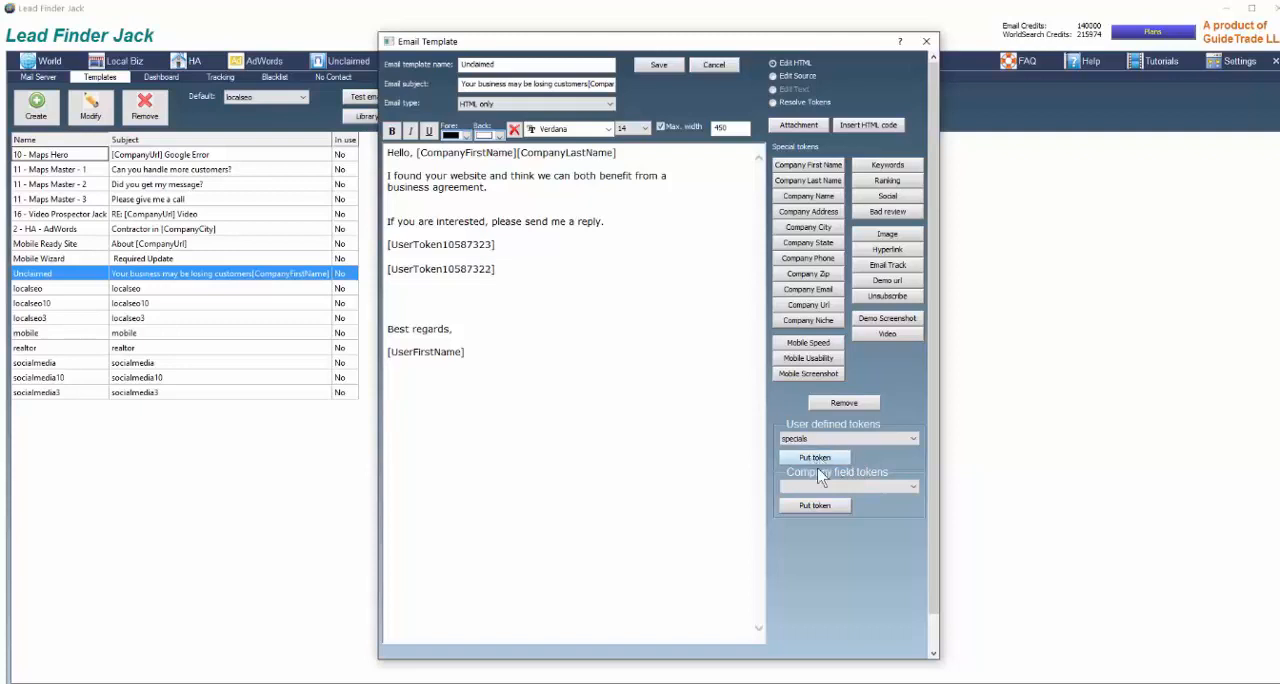
click(659, 66)
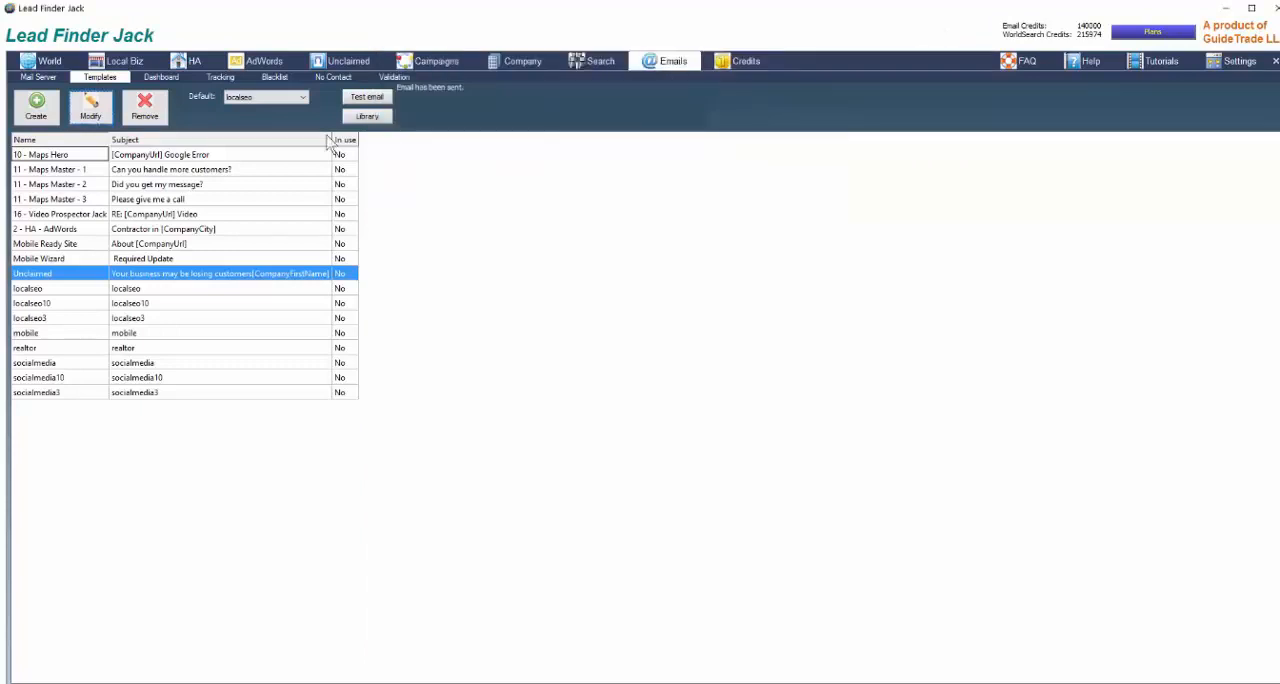
Send a test email of the Unclaimed template to the prefilled email address
click(367, 100)
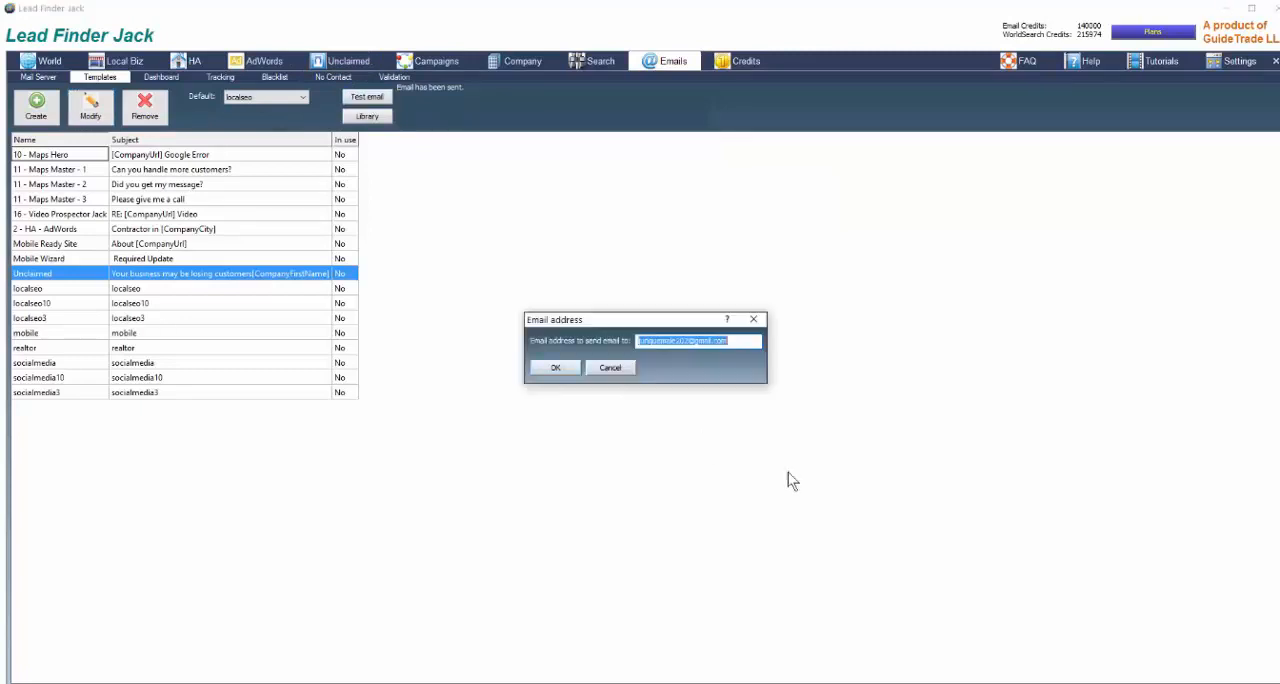
click(556, 370)
click(565, 368)
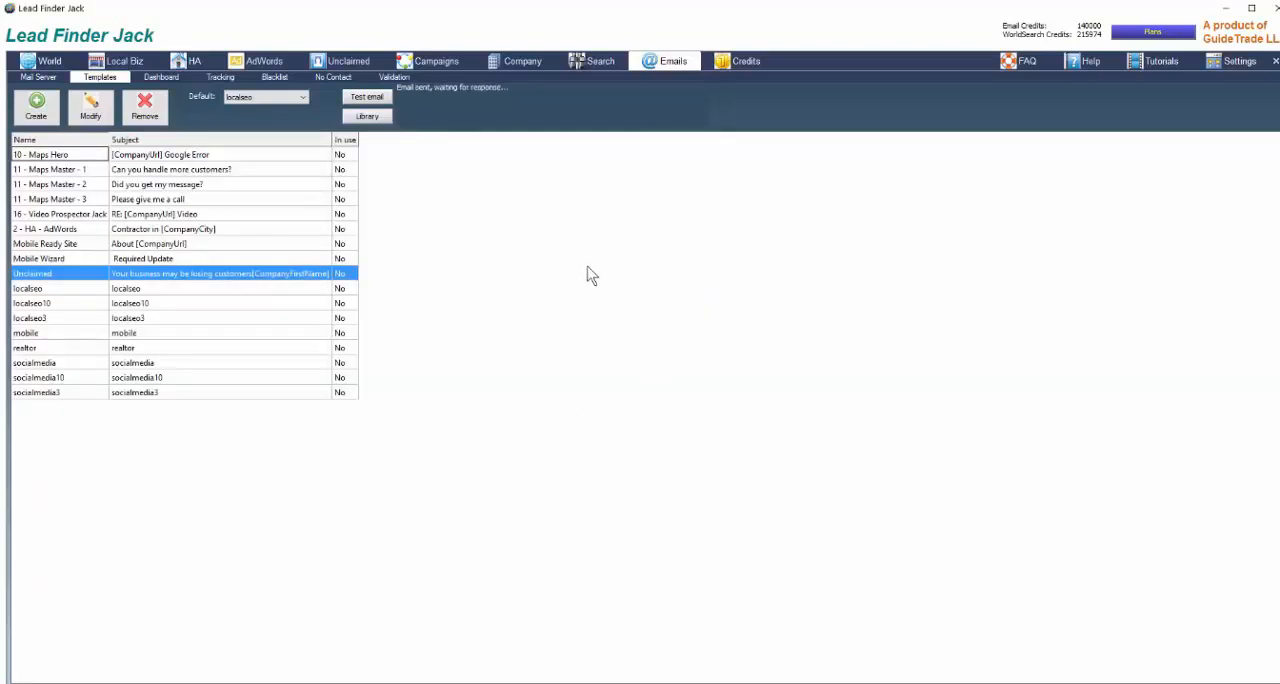